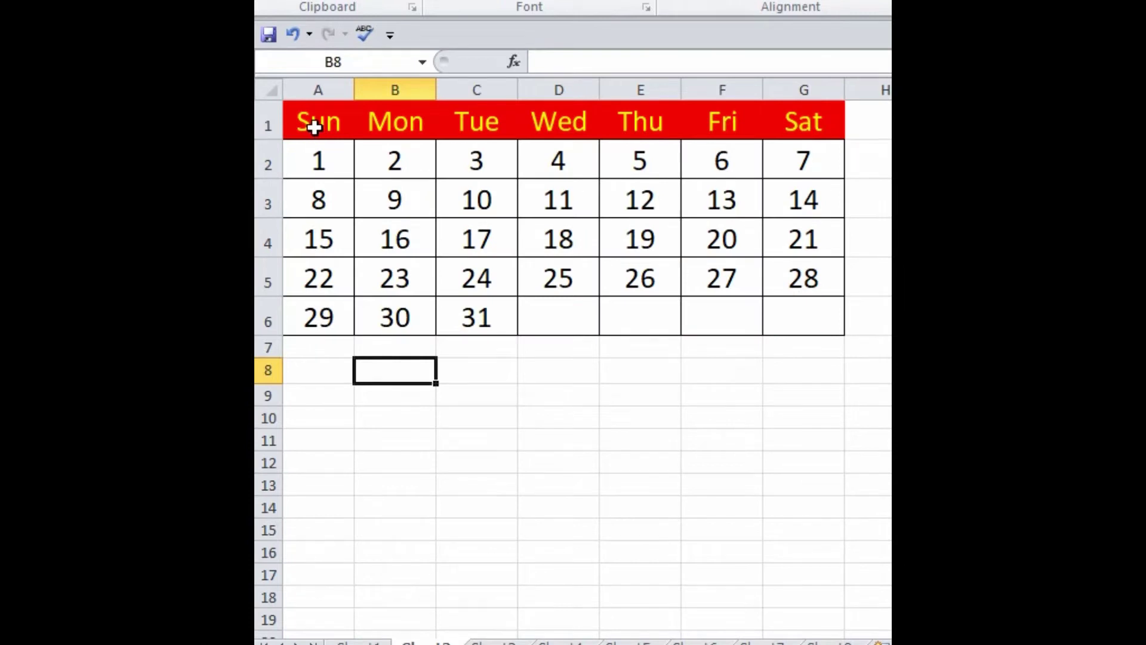
- Copy the calendar A1:G6 and paste it transposed at A8 so days run down the rows
{"action": "mouse_move", "coordinate": [314, 122]}
{"action": "left_mouse_down"}
{"action": "mouse_move", "coordinate": [326, 144]}
{"action": "mouse_move", "coordinate": [810, 329]}
{"action": "left_mouse_up"}
{"action": "key", "text": "ctrl+c"}
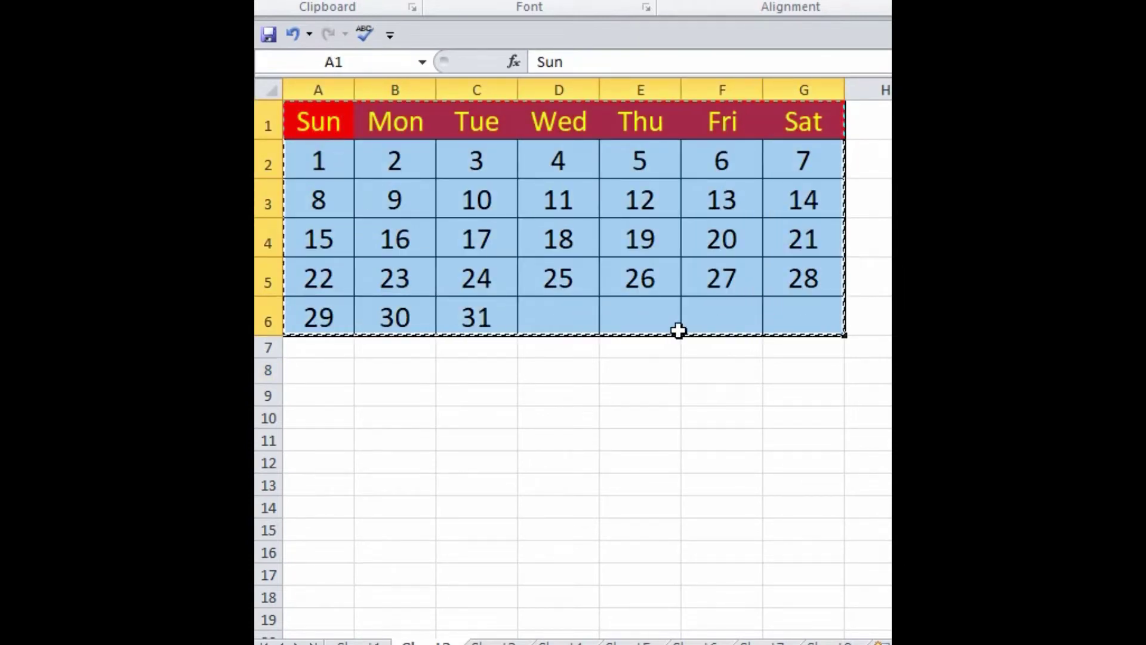
{"action": "left_click", "coordinate": [314, 375]}
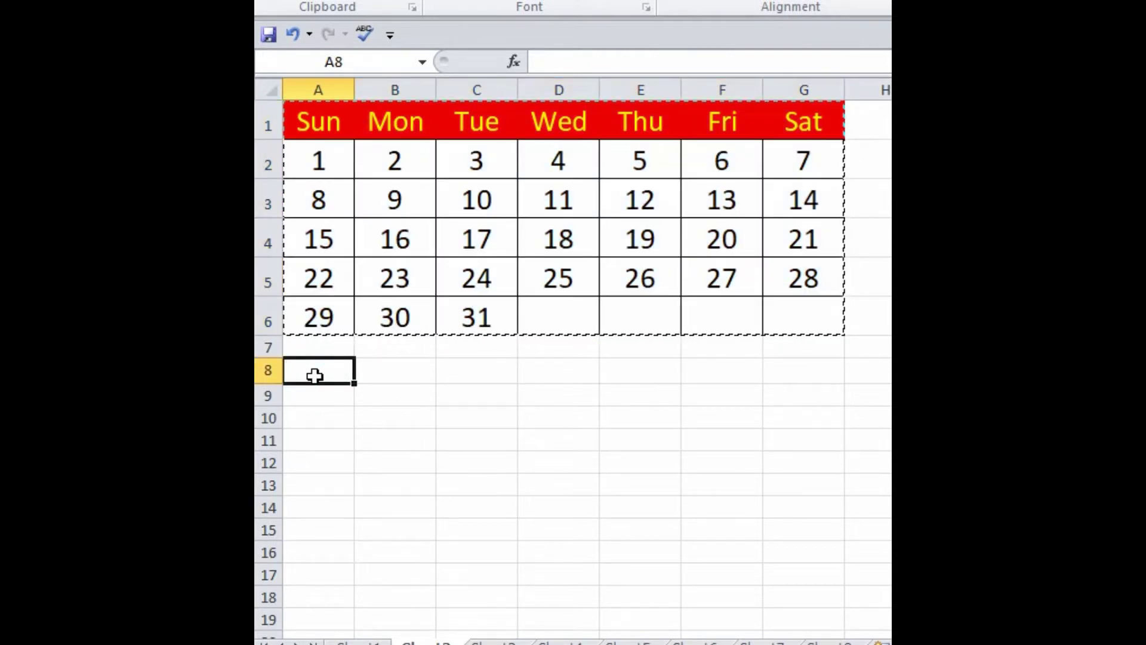
{"action": "right_click", "coordinate": [315, 374]}
{"action": "mouse_move", "coordinate": [395, 99]}
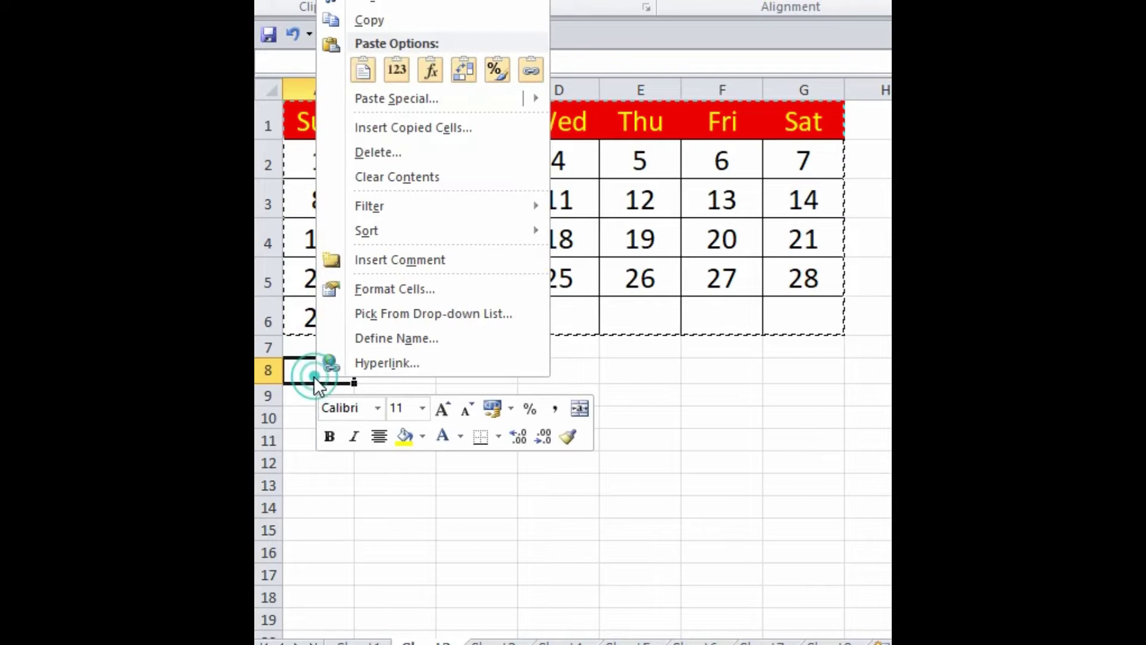
{"action": "left_click", "coordinate": [371, 97]}
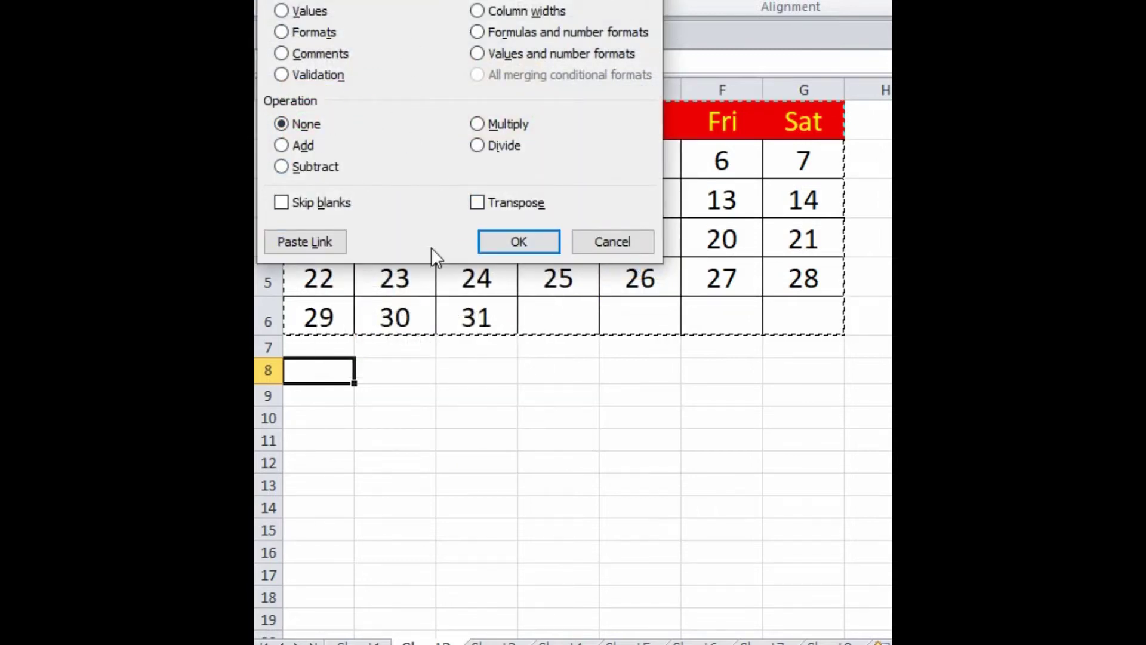
{"action": "left_click", "coordinate": [476, 200]}
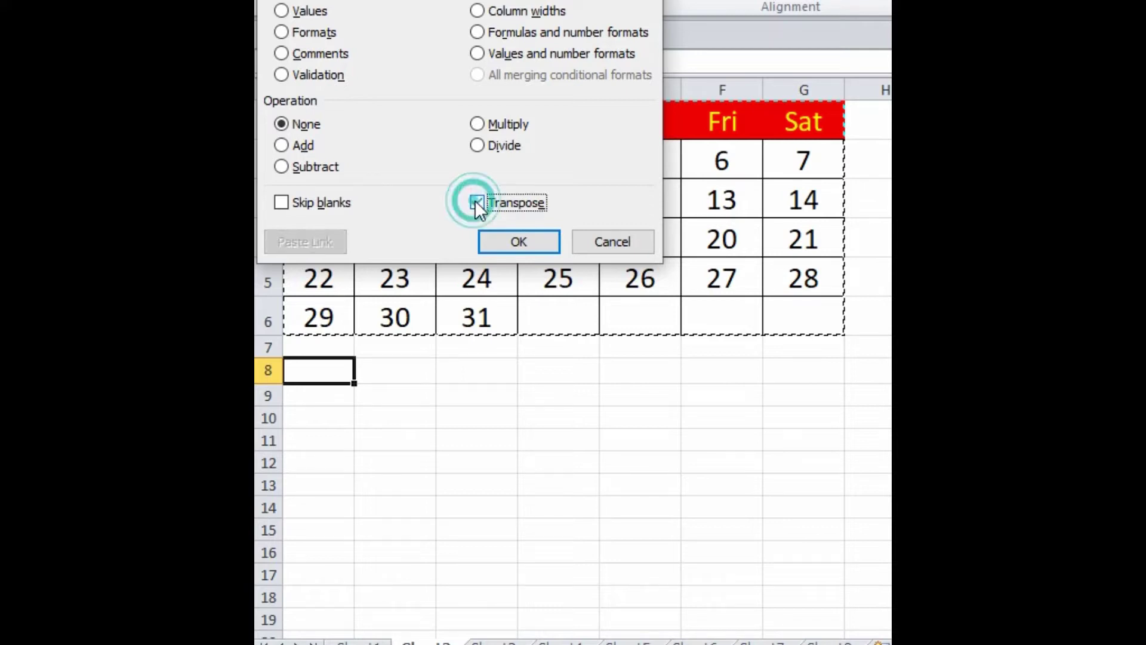
{"action": "left_click", "coordinate": [518, 241]}
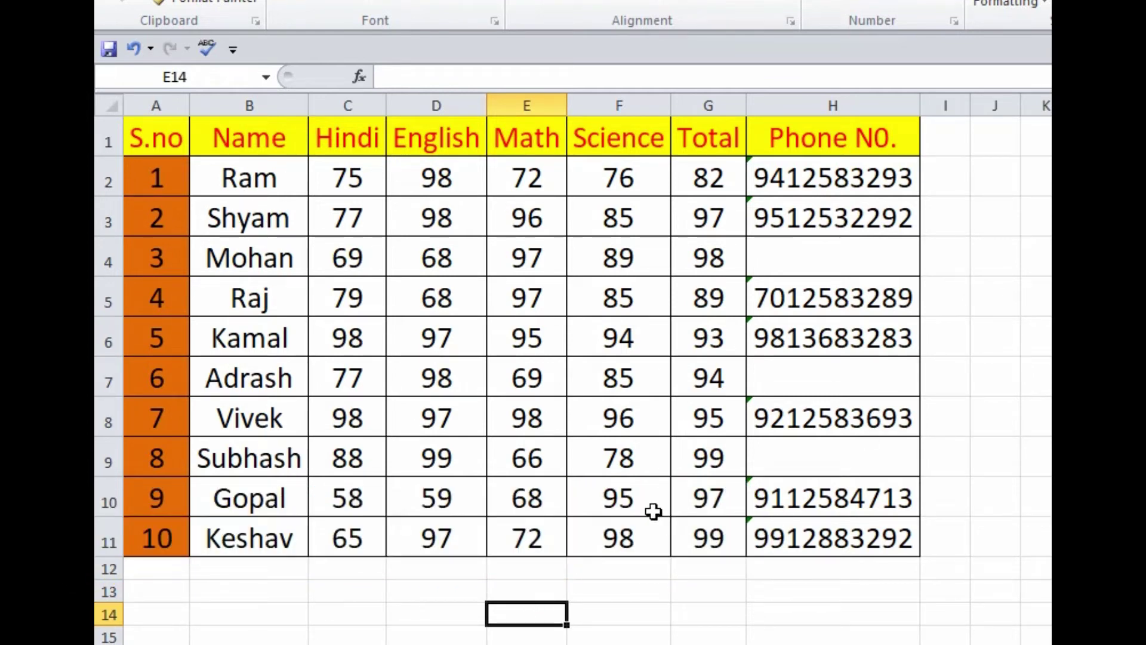
{"action": "mouse_move", "coordinate": [159, 138]}
{"action": "left_mouse_down"}
{"action": "mouse_move", "coordinate": [340, 436]}
{"action": "mouse_move", "coordinate": [884, 582]}
{"action": "left_mouse_up"}
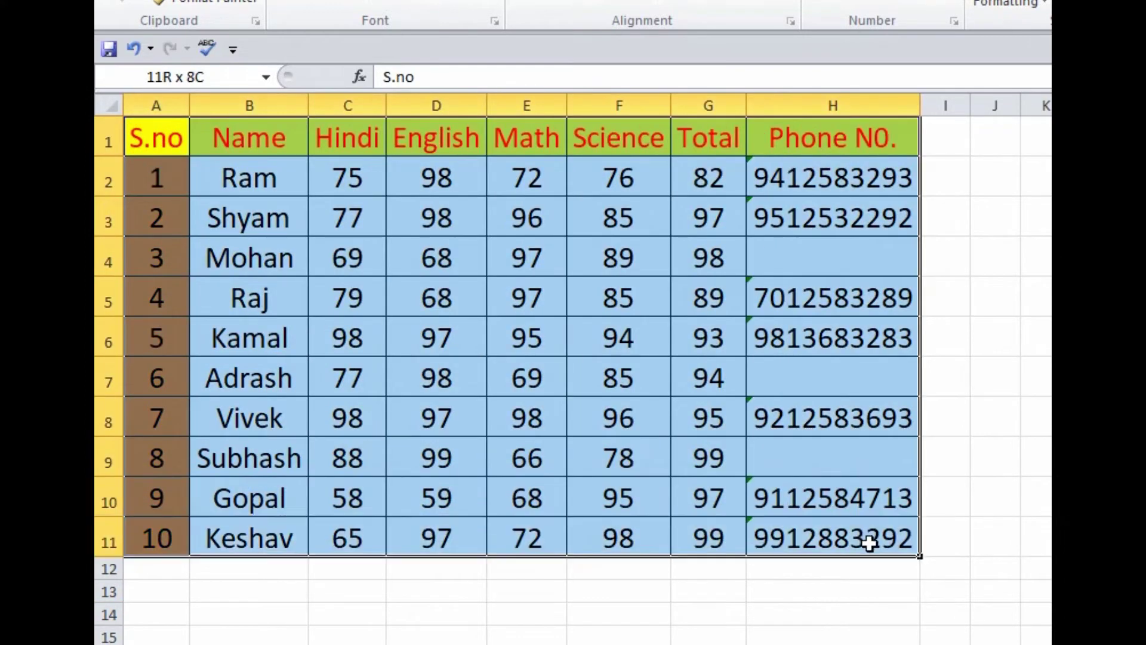
{"action": "left_click_drag", "start_coordinate": [884, 582], "coordinate": [976, 586]}
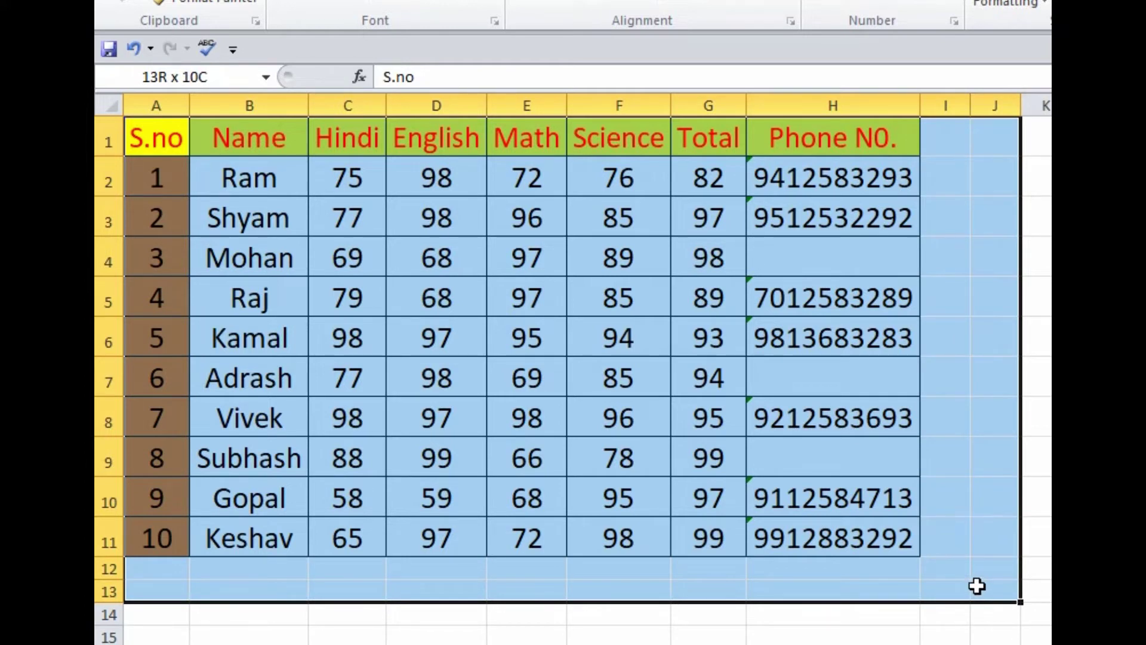
{"action": "left_click_drag", "start_coordinate": [977, 585], "coordinate": [976, 585]}
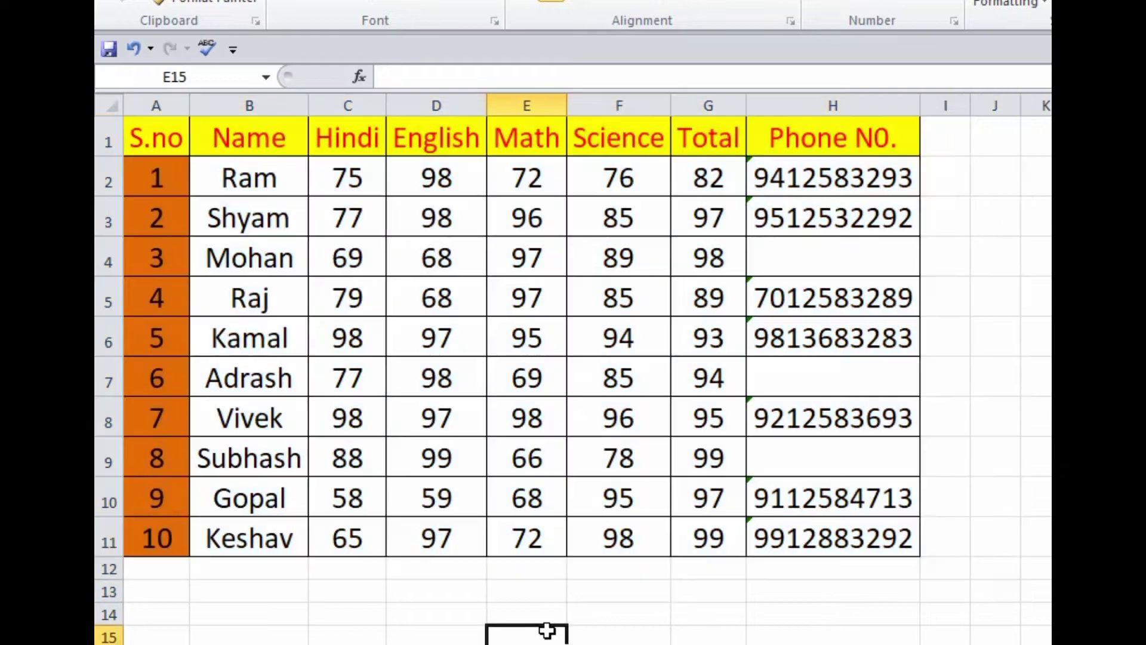
{"action": "left_click", "coordinate": [544, 632]}
{"action": "key", "text": "ctrl+a"}
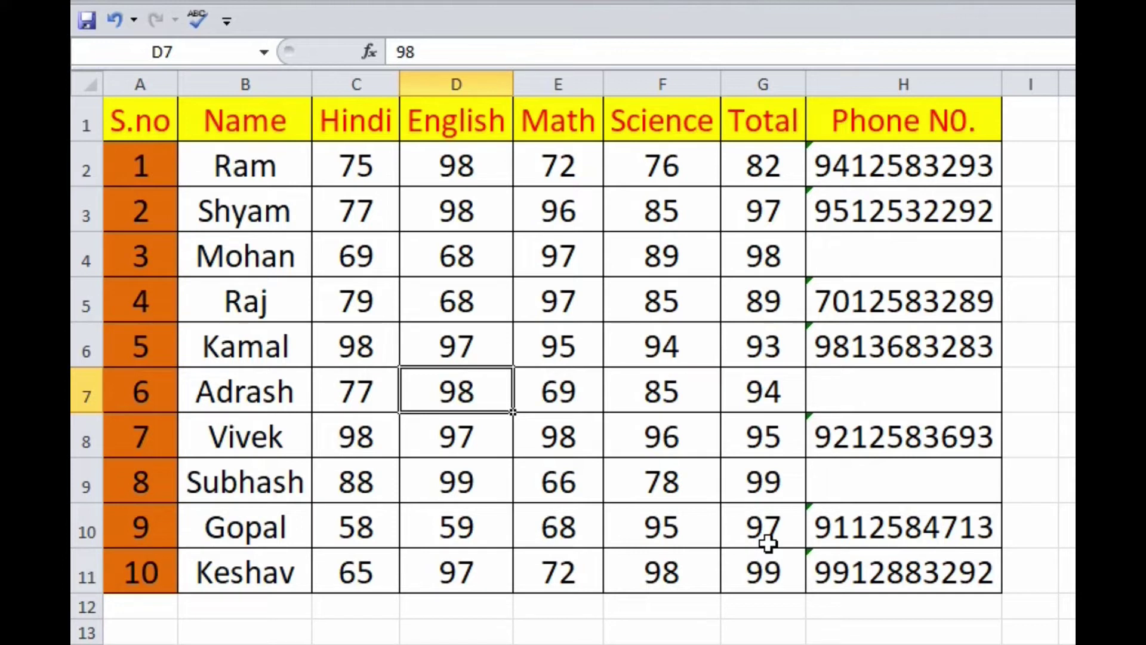
- Select the whole student marks table from cell E6 with Ctrl+A
{"action": "left_click", "coordinate": [472, 345]}
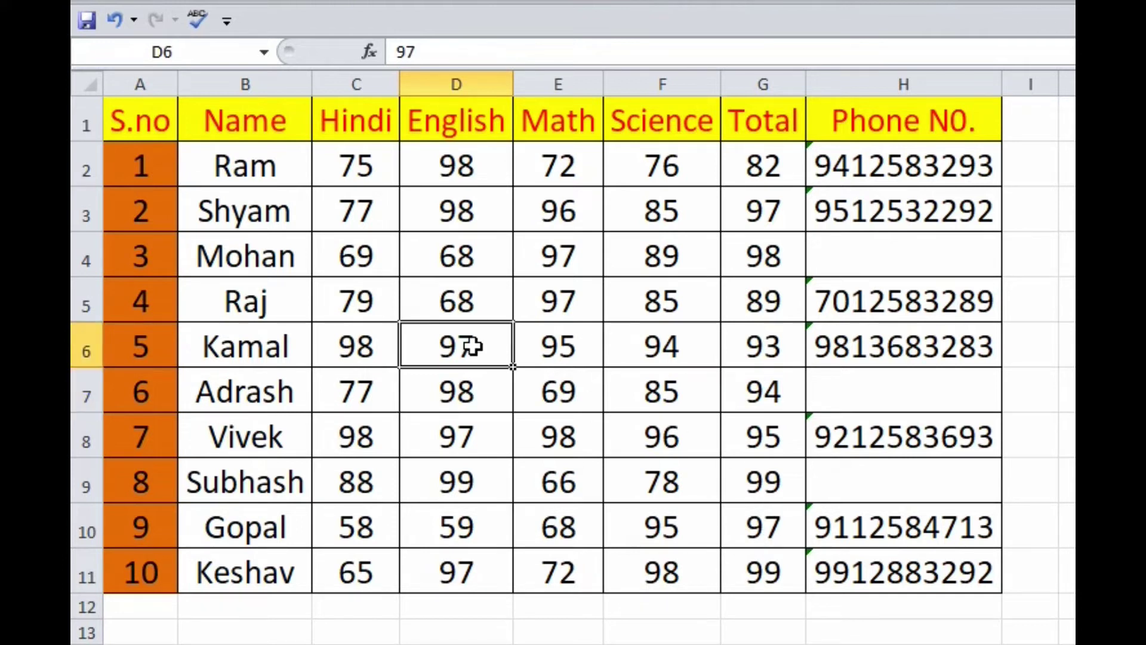
{"action": "left_click", "coordinate": [550, 347]}
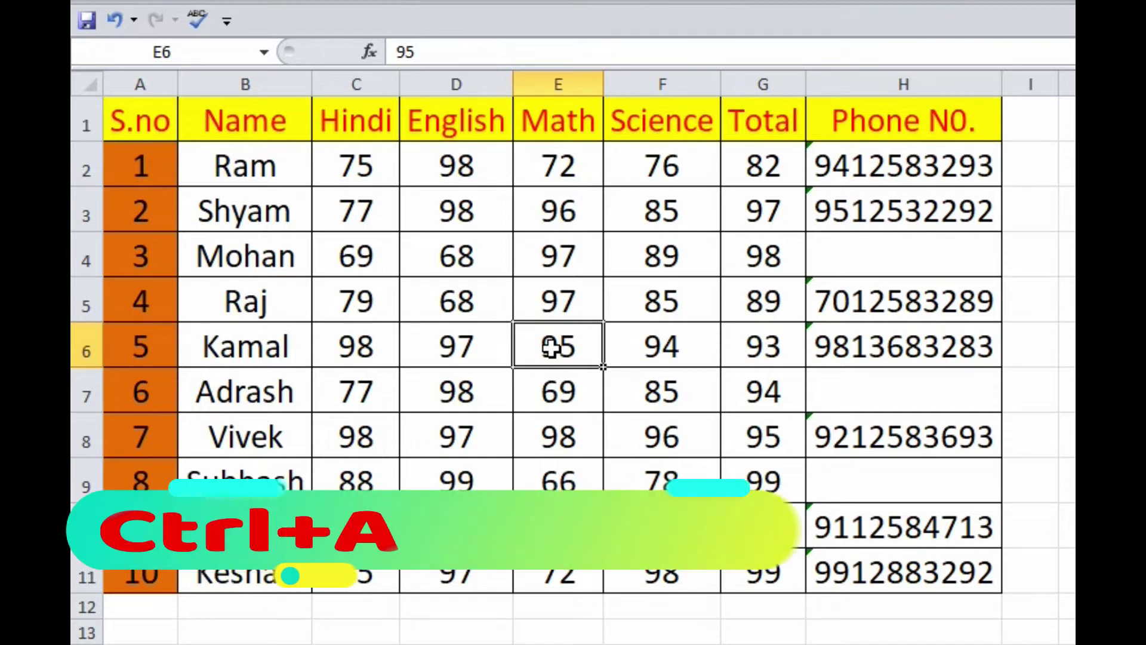
{"action": "key", "text": "ctrl+a"}
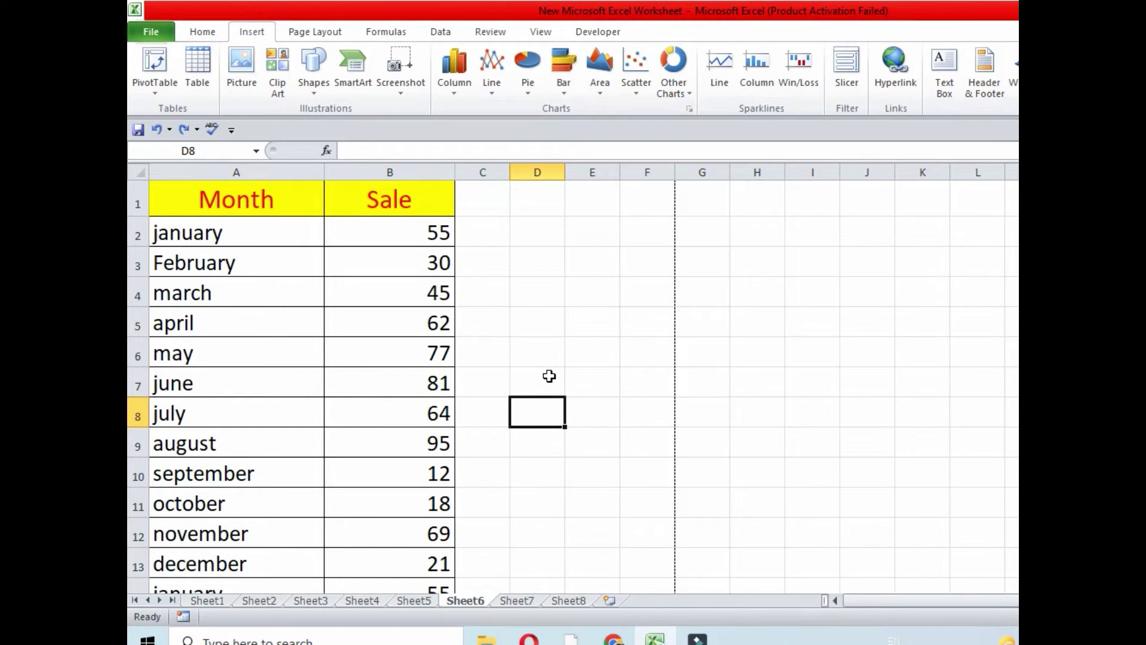
{"action": "key", "text": "ctrl+p"}
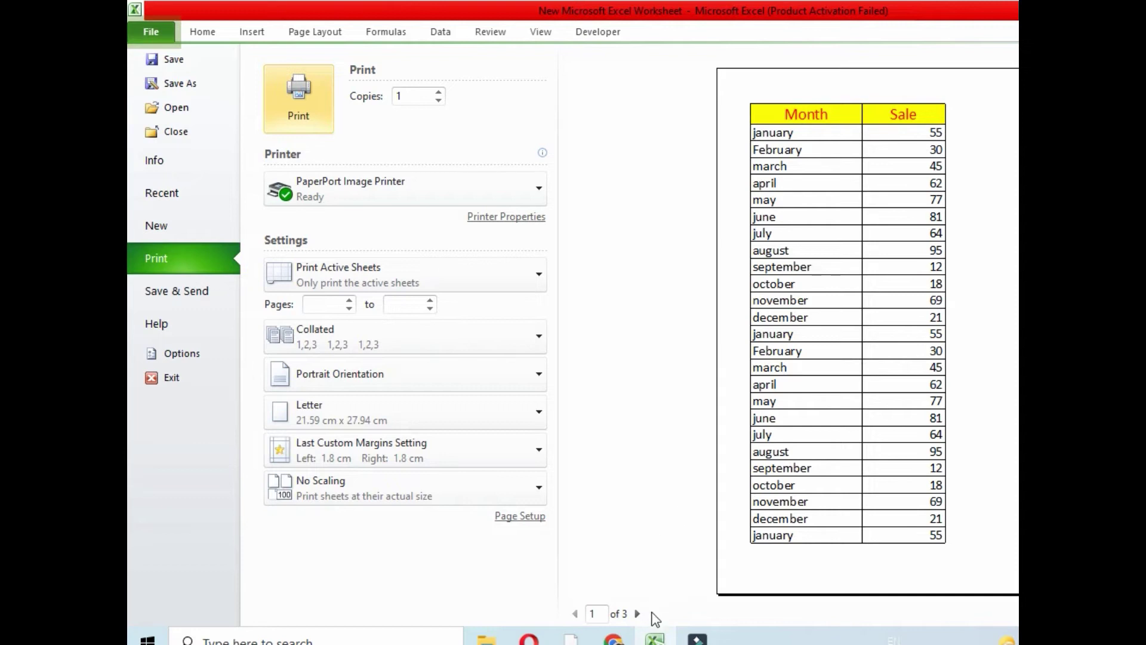
{"action": "left_click", "coordinate": [638, 613]}
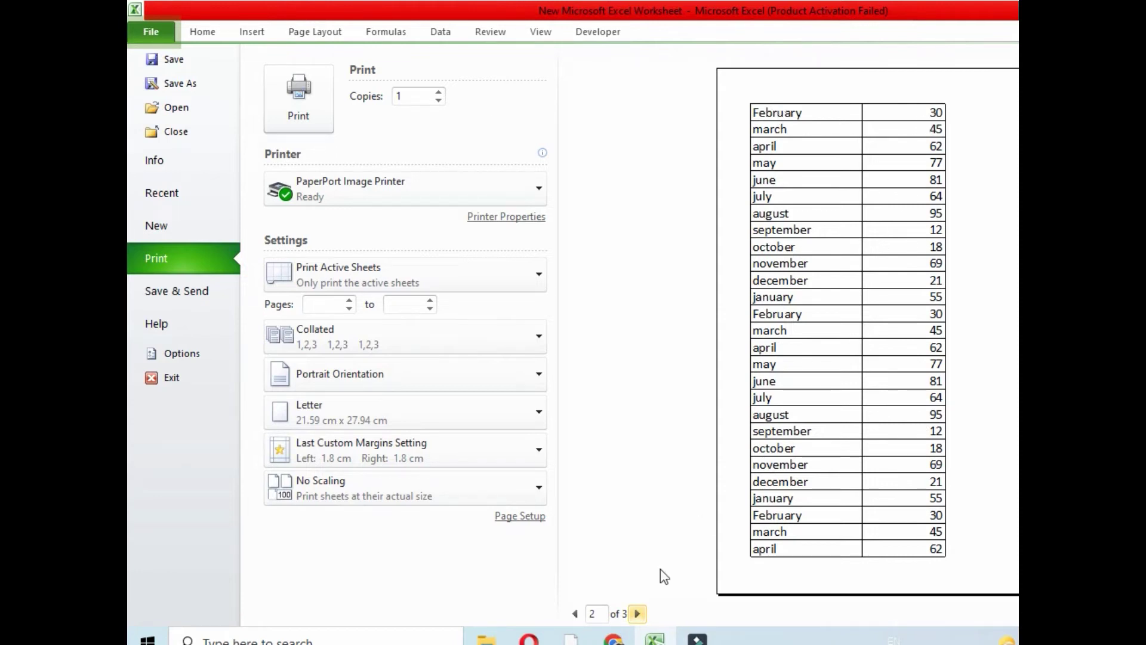
{"action": "left_click", "coordinate": [638, 613]}
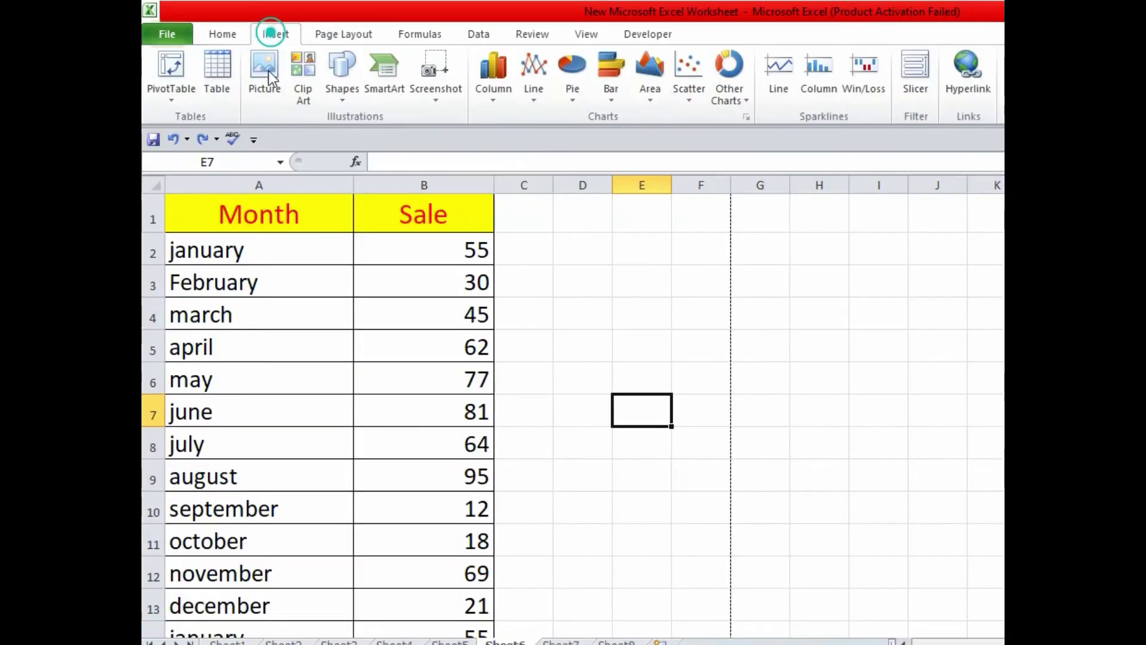
{"action": "left_click", "coordinate": [547, 313]}
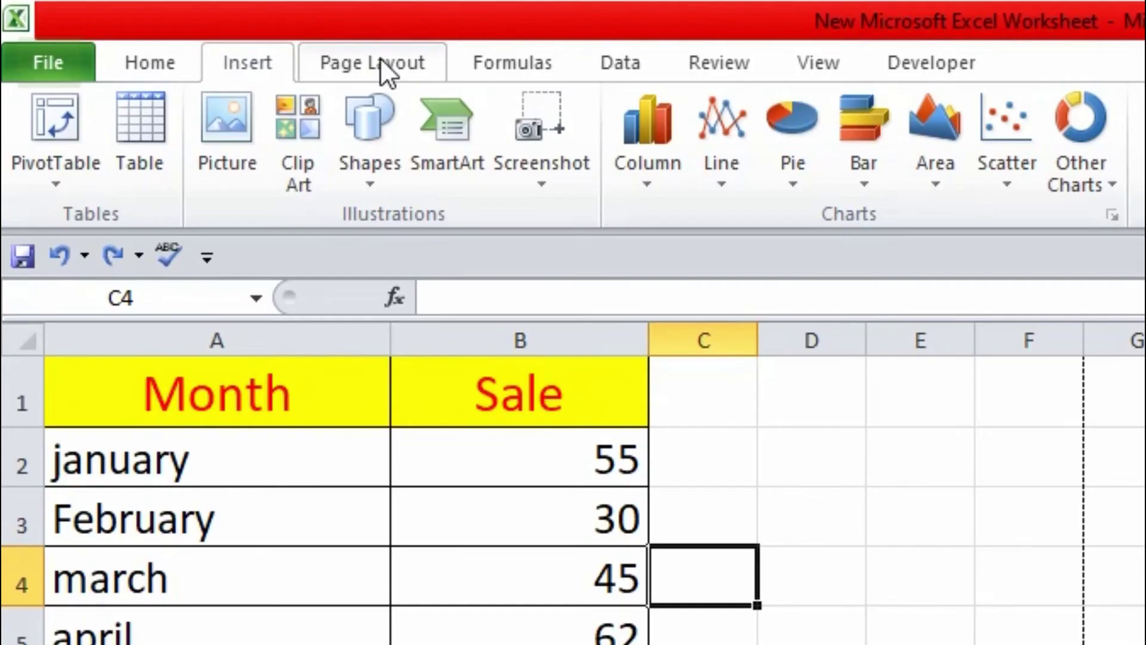
- Set row 1 ($1:$1) as the rows to repeat at top in Print Titles
{"action": "left_click", "coordinate": [348, 31]}
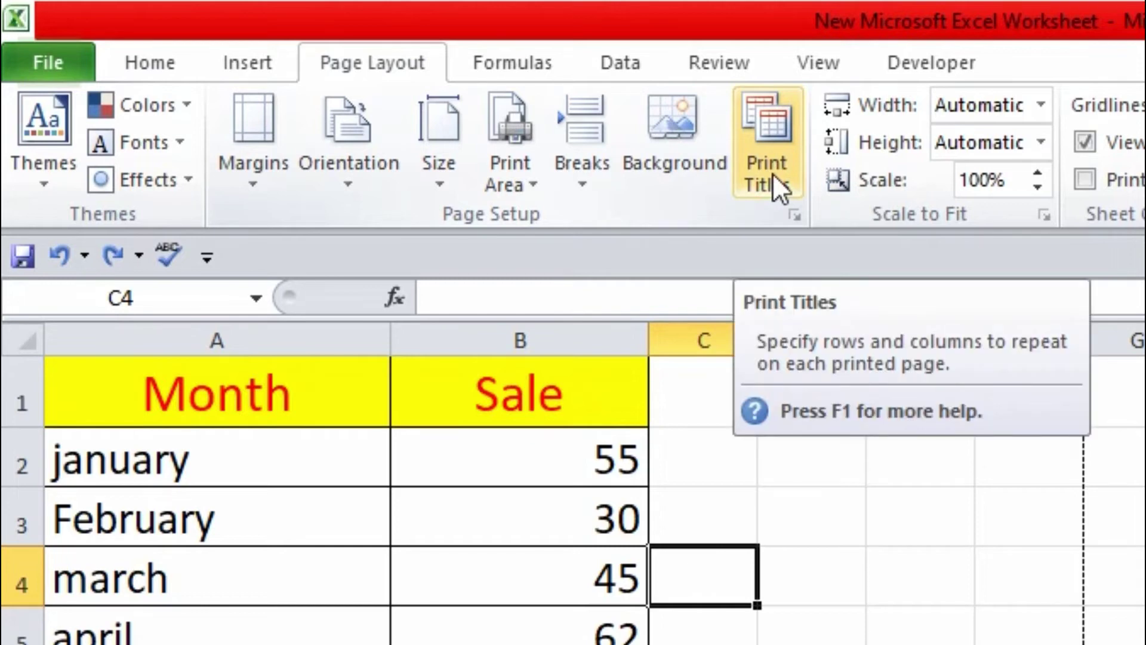
{"action": "left_click", "coordinate": [774, 175]}
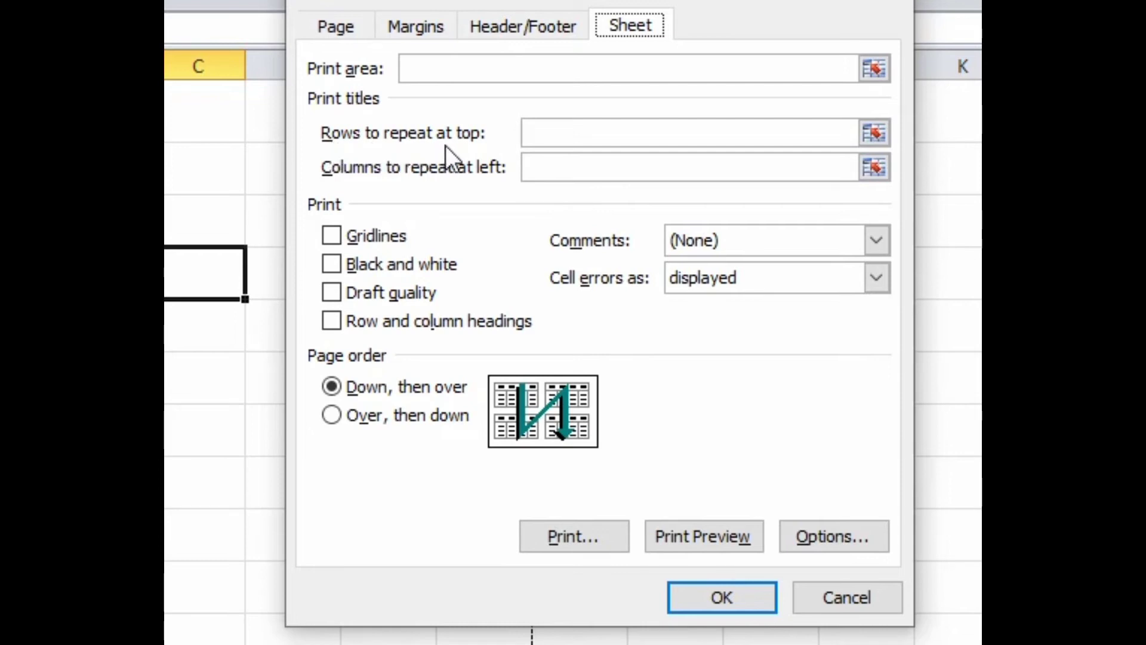
{"action": "left_click", "coordinate": [577, 135]}
{"action": "left_click", "coordinate": [907, 155]}
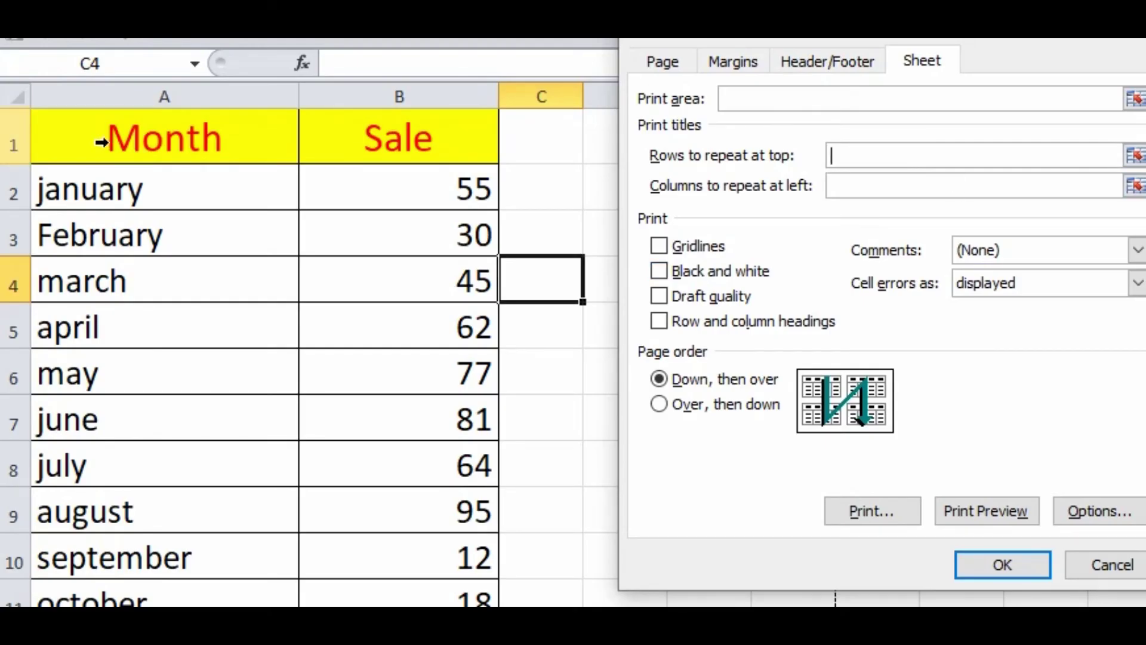
{"action": "left_click_drag", "start_coordinate": [101, 141], "coordinate": [222, 140]}
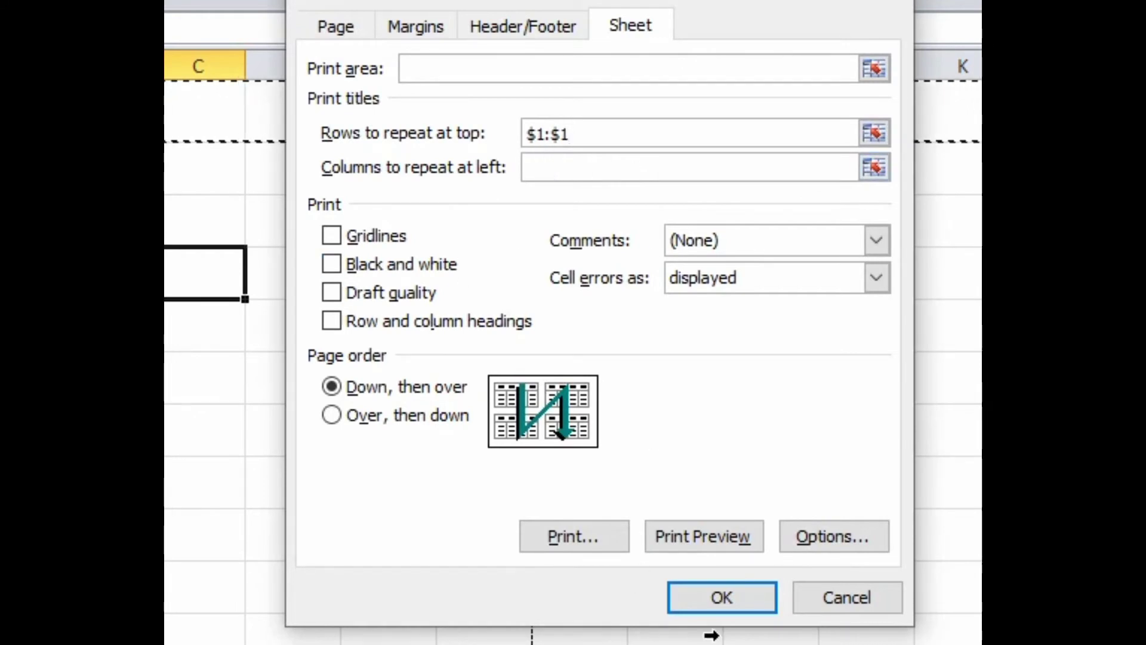
{"action": "left_click", "coordinate": [722, 598]}
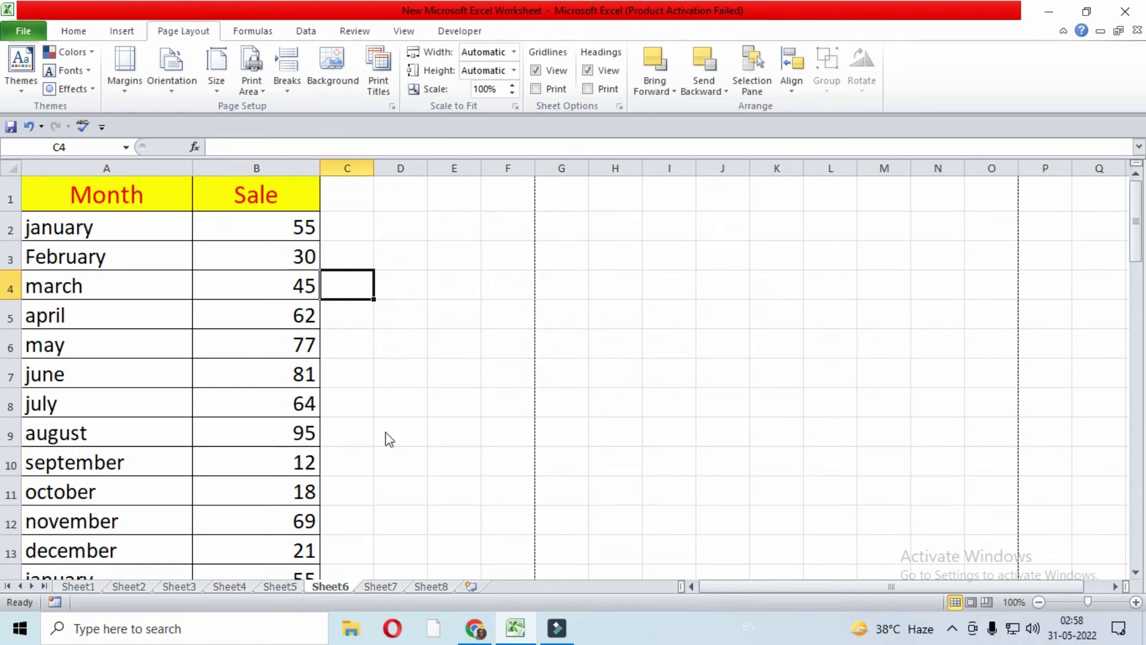
- Preview the printout and check pages 2 and 3 for the repeated Month/Sale header
{"action": "key", "text": "ctrl+p"}
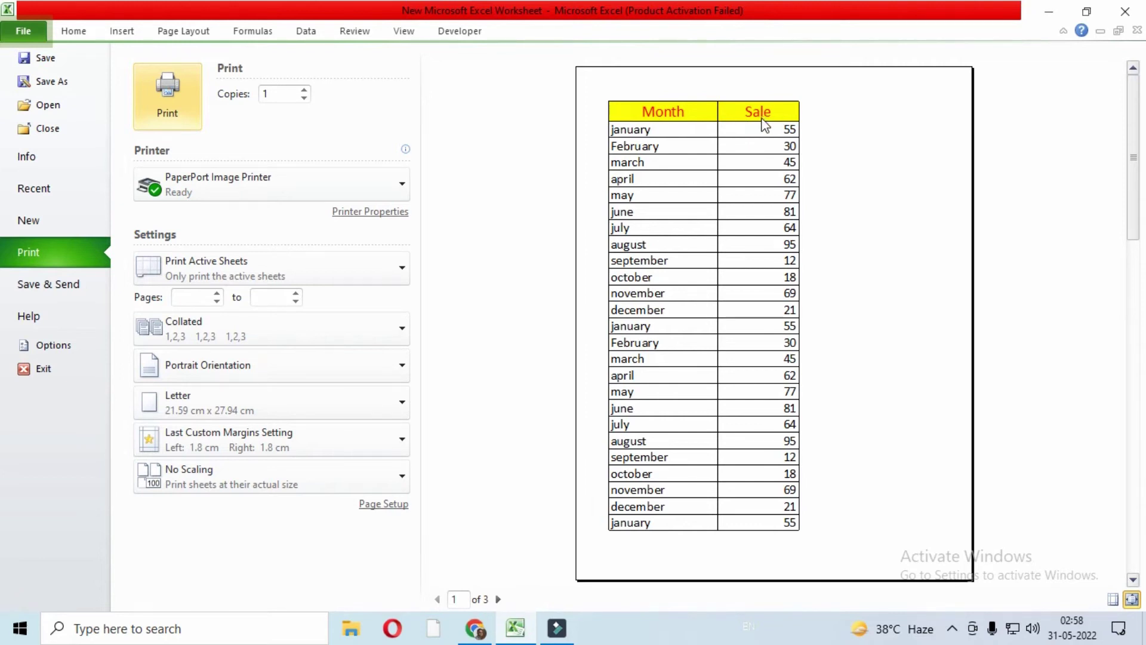
{"action": "left_click", "coordinate": [497, 599]}
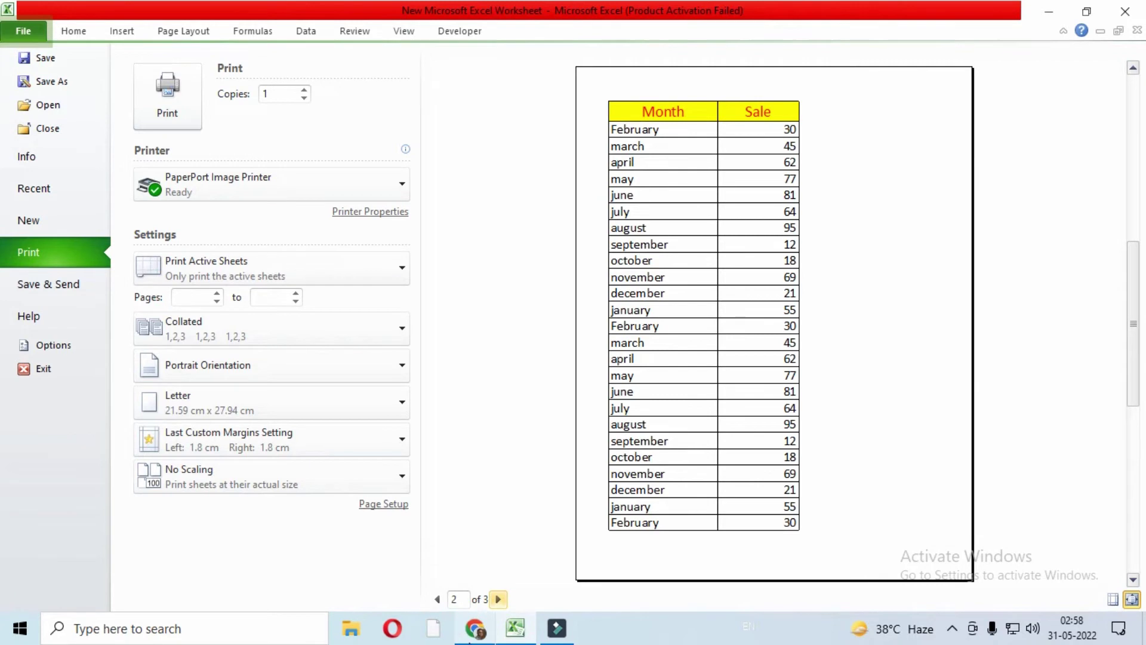
{"action": "left_click", "coordinate": [498, 599]}
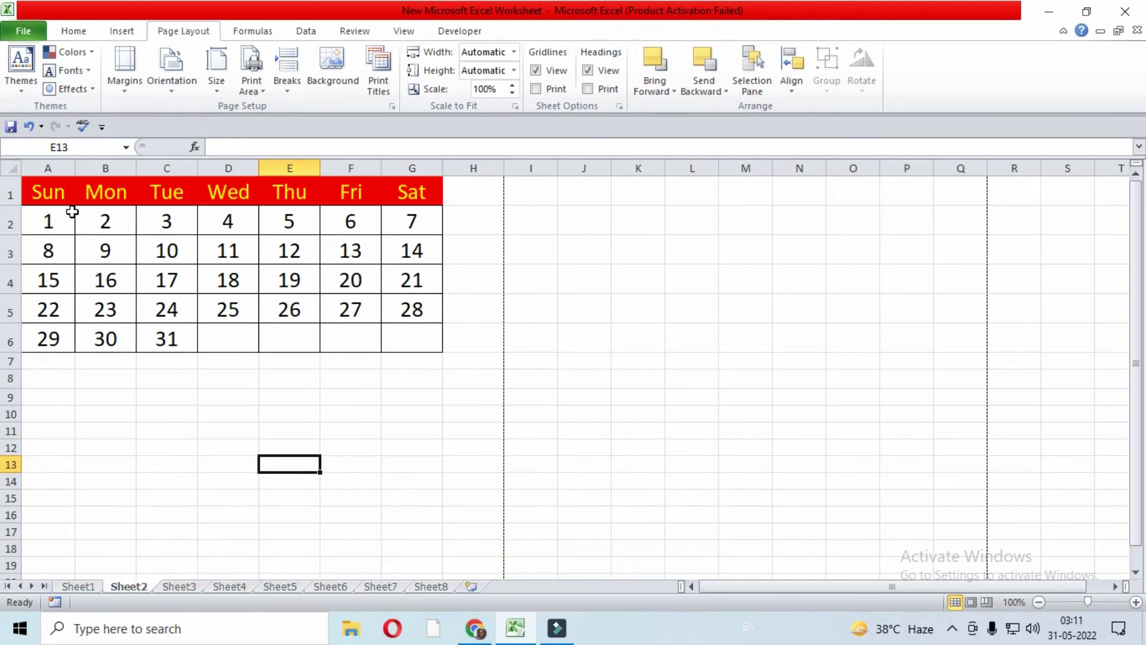
- Set the calendar's print area to A1:G3 and preview the result
{"action": "mouse_move", "coordinate": [49, 190]}
{"action": "left_mouse_down"}
{"action": "mouse_move", "coordinate": [132, 251]}
{"action": "mouse_move", "coordinate": [412, 256]}
{"action": "left_mouse_up"}
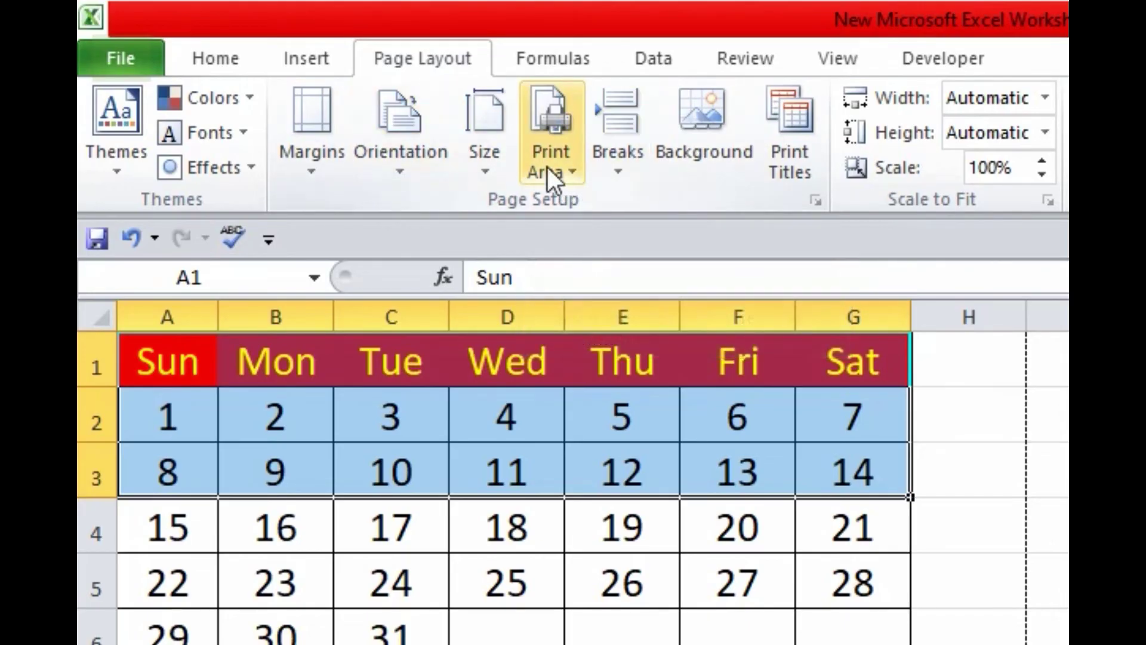
{"action": "left_click", "coordinate": [545, 173]}
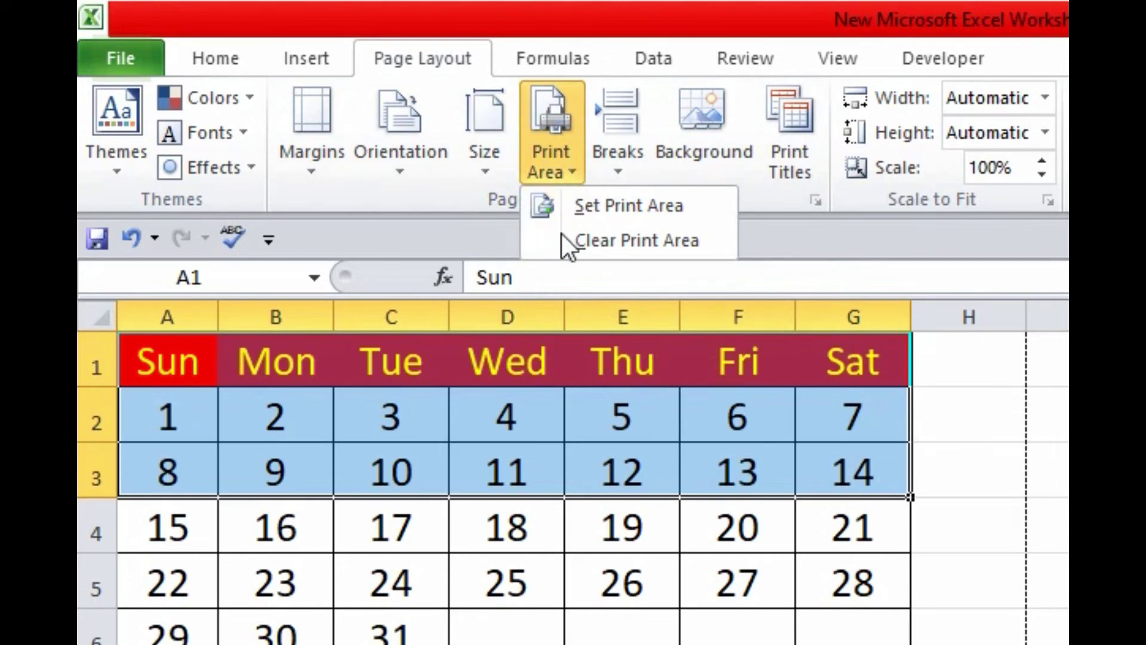
{"action": "left_click", "coordinate": [593, 213]}
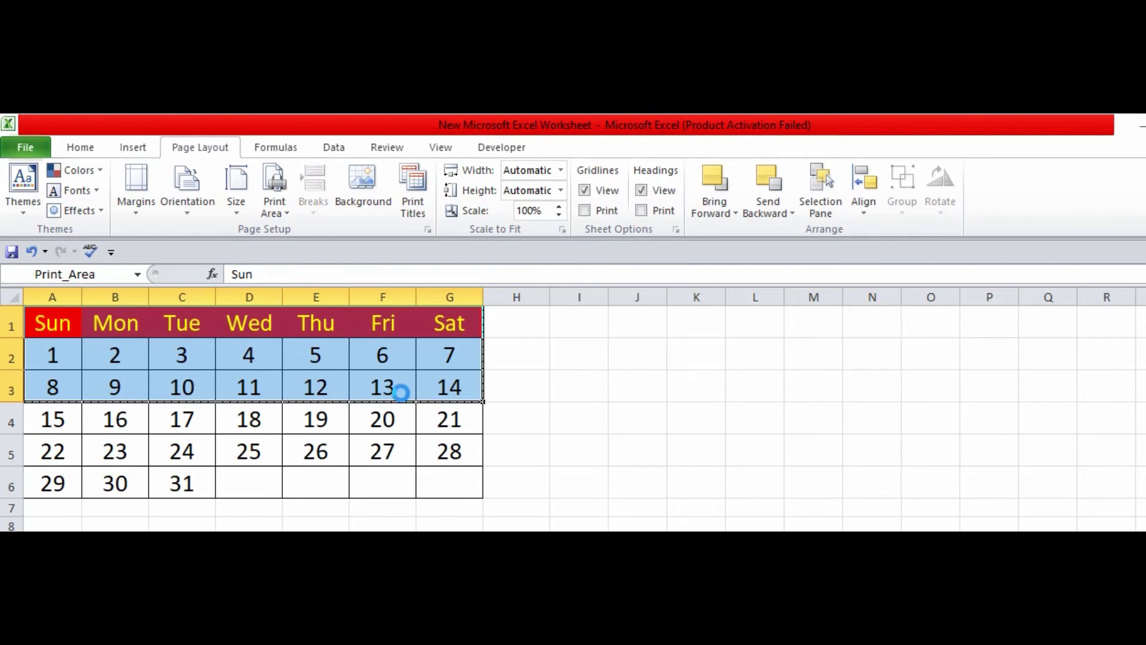
{"action": "key", "text": "ctrl+p"}
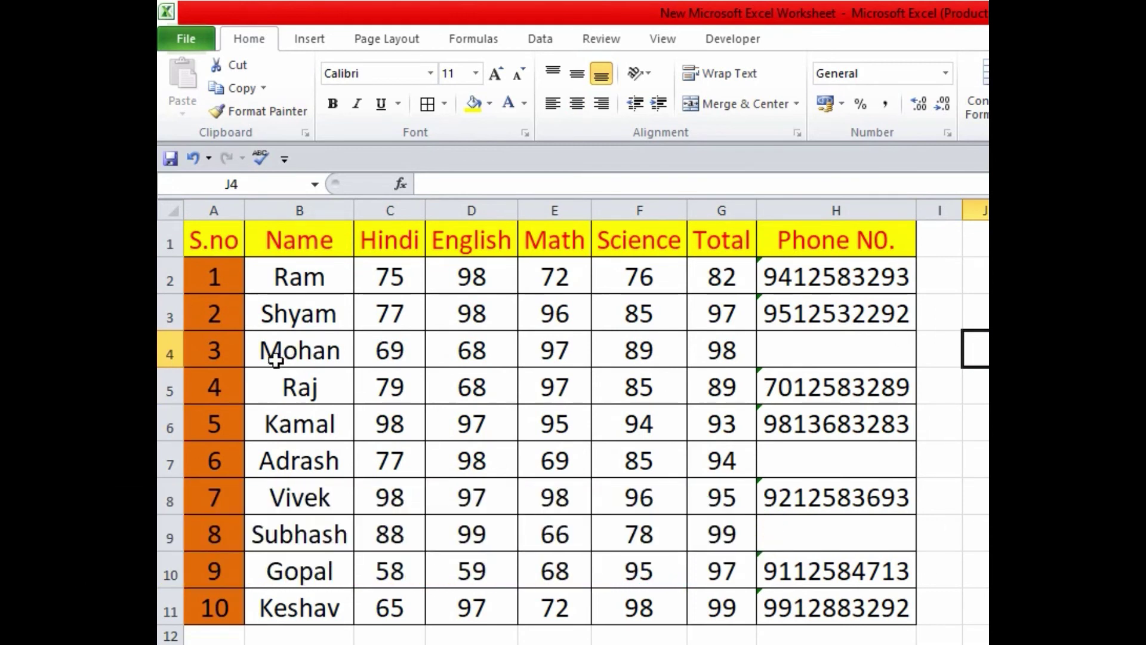
- Open Format Cells for the first three student rows, A2:H4
{"action": "left_click_drag", "start_coordinate": [214, 278], "coordinate": [838, 337]}
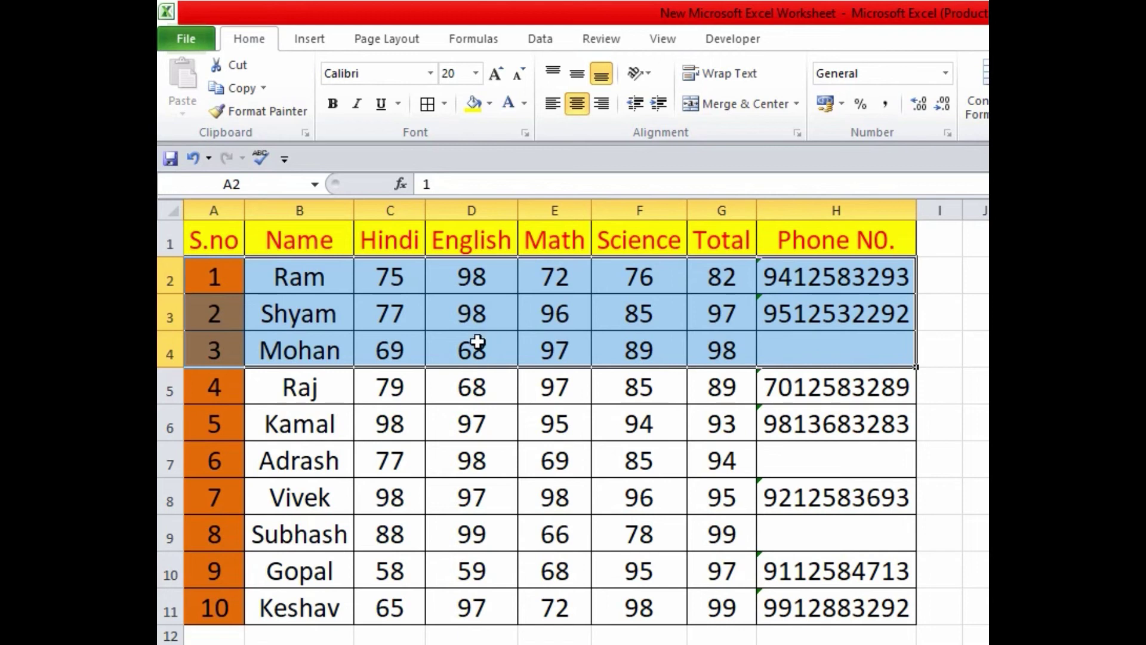
{"action": "right_click", "coordinate": [320, 313]}
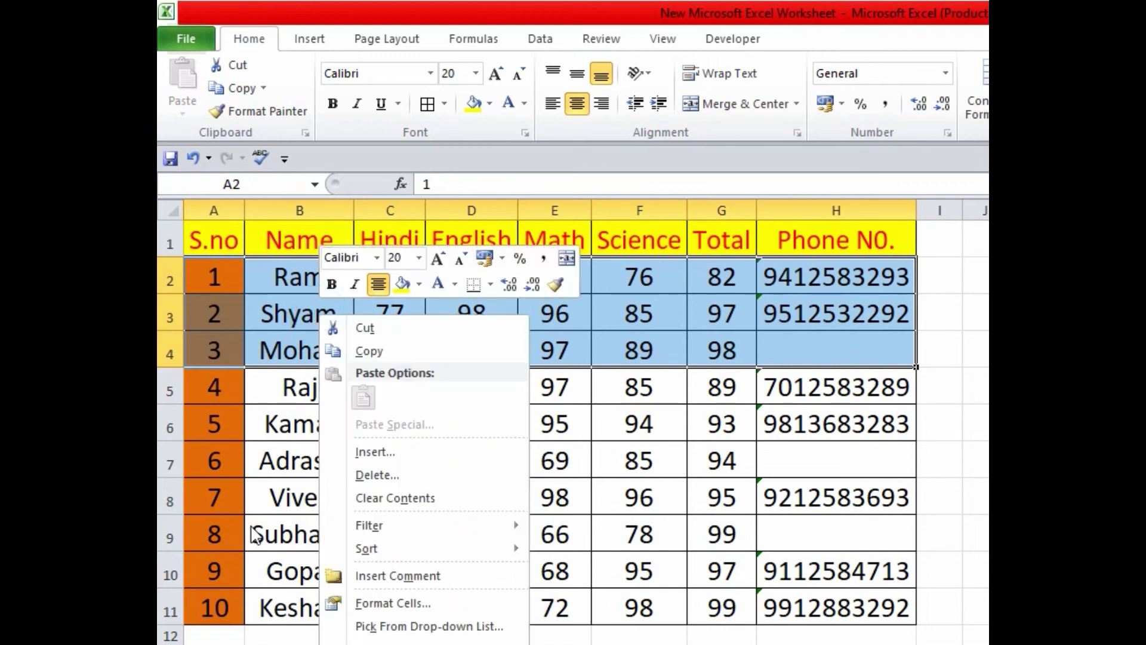
{"action": "left_click", "coordinate": [604, 465]}
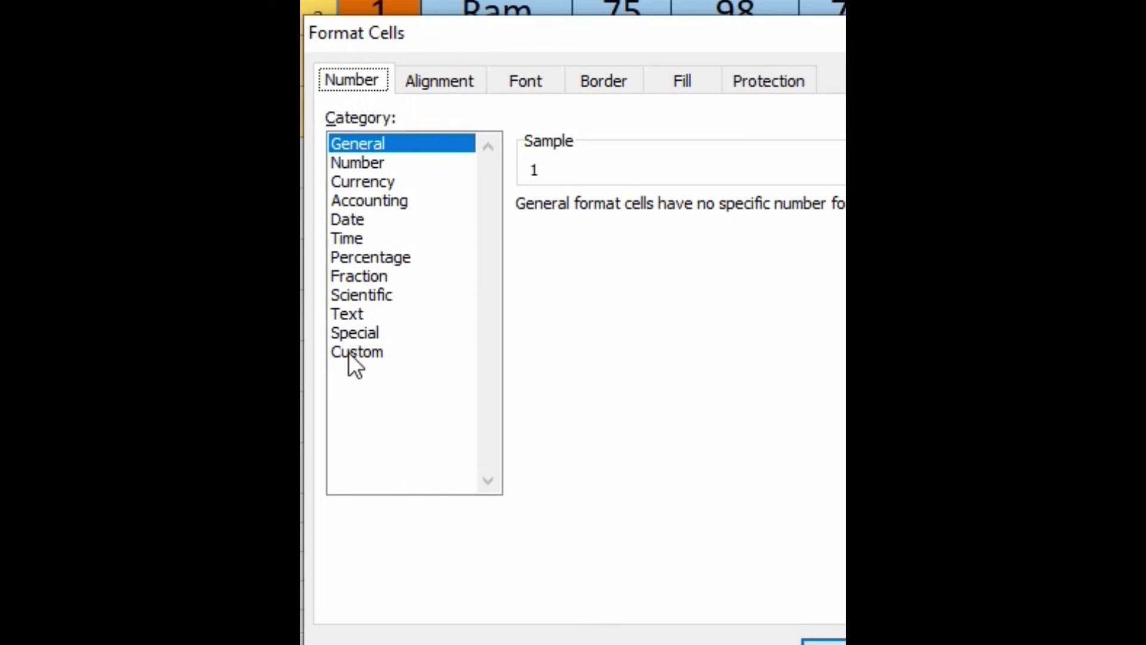
- Replace the General format with the custom format ;;; to hide the cell contents
{"action": "left_click", "coordinate": [352, 353]}
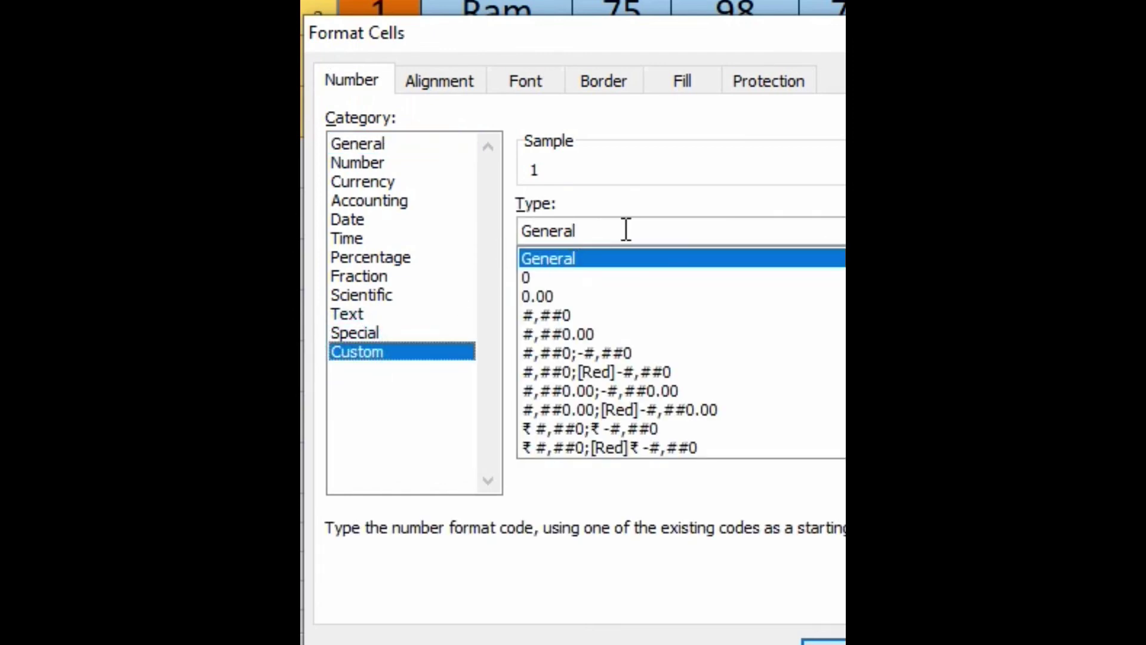
{"action": "left_click_drag", "start_coordinate": [594, 230], "coordinate": [525, 232]}
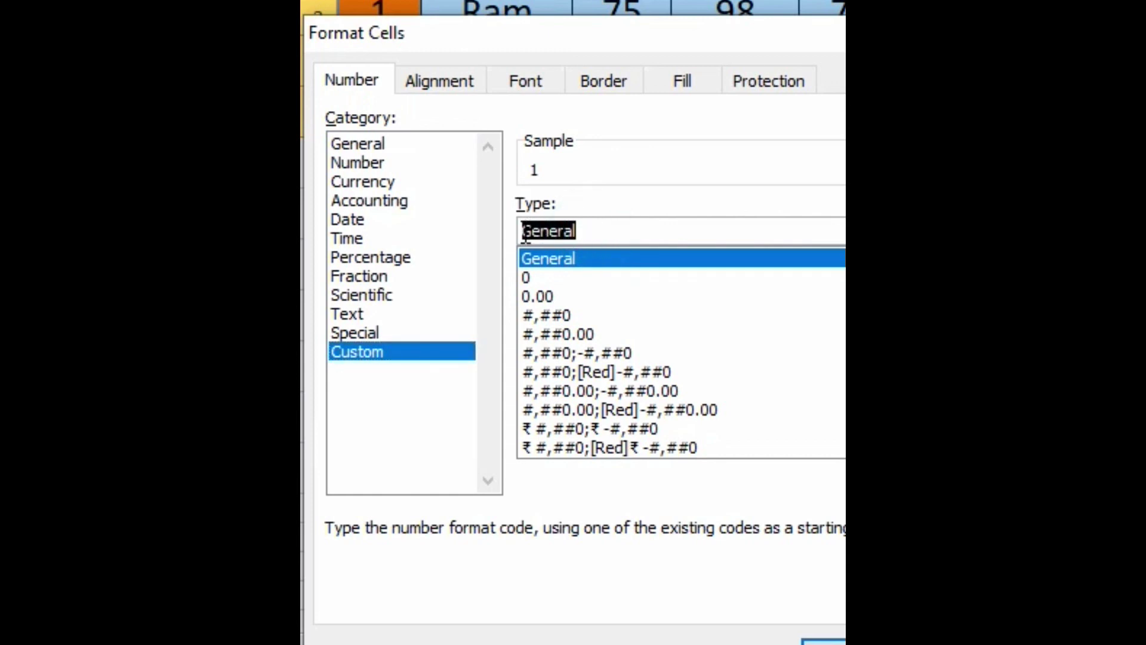
{"action": "key", "text": "BackSpace"}
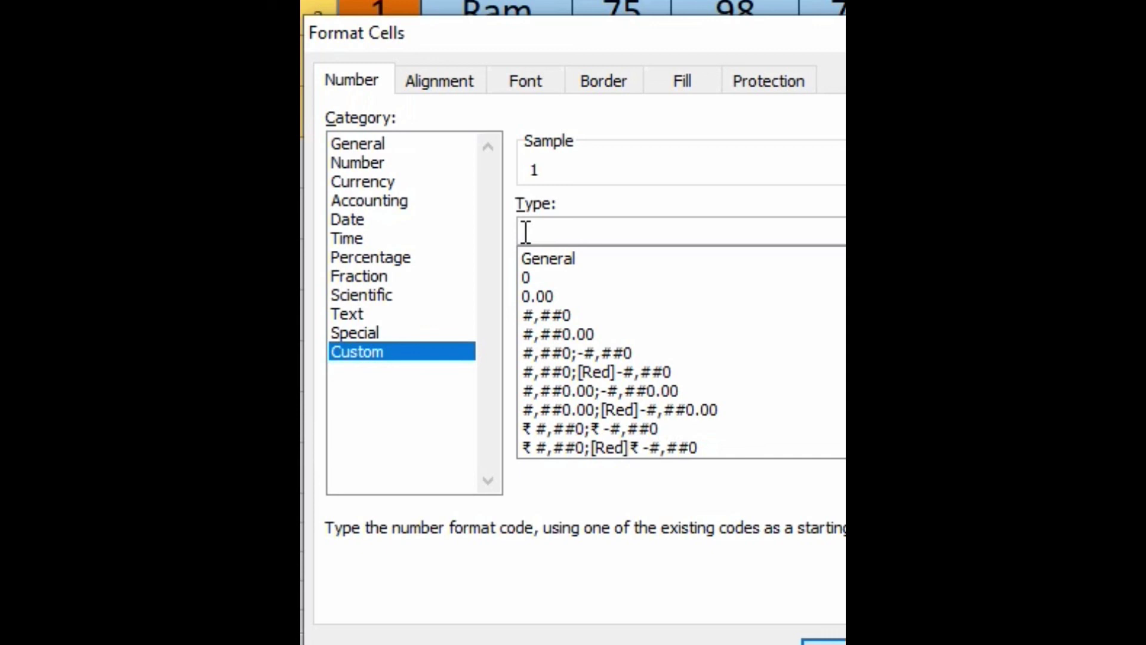
{"action": "type", "text": ";"}
{"action": "type", "text": ";;"}
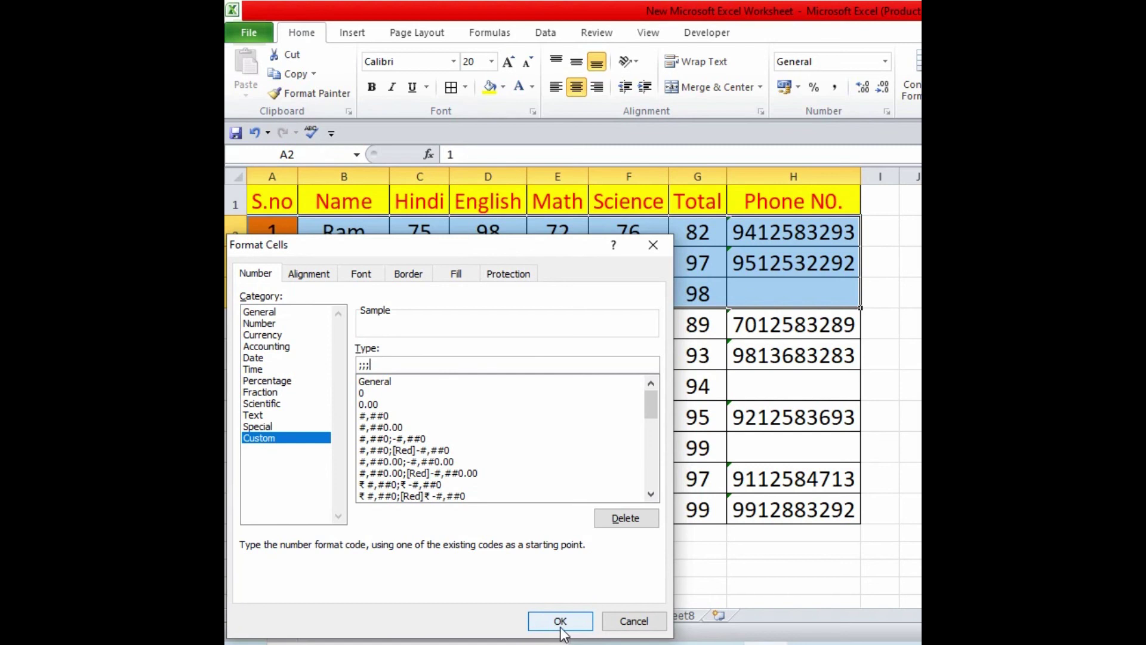
{"action": "left_click", "coordinate": [556, 620]}
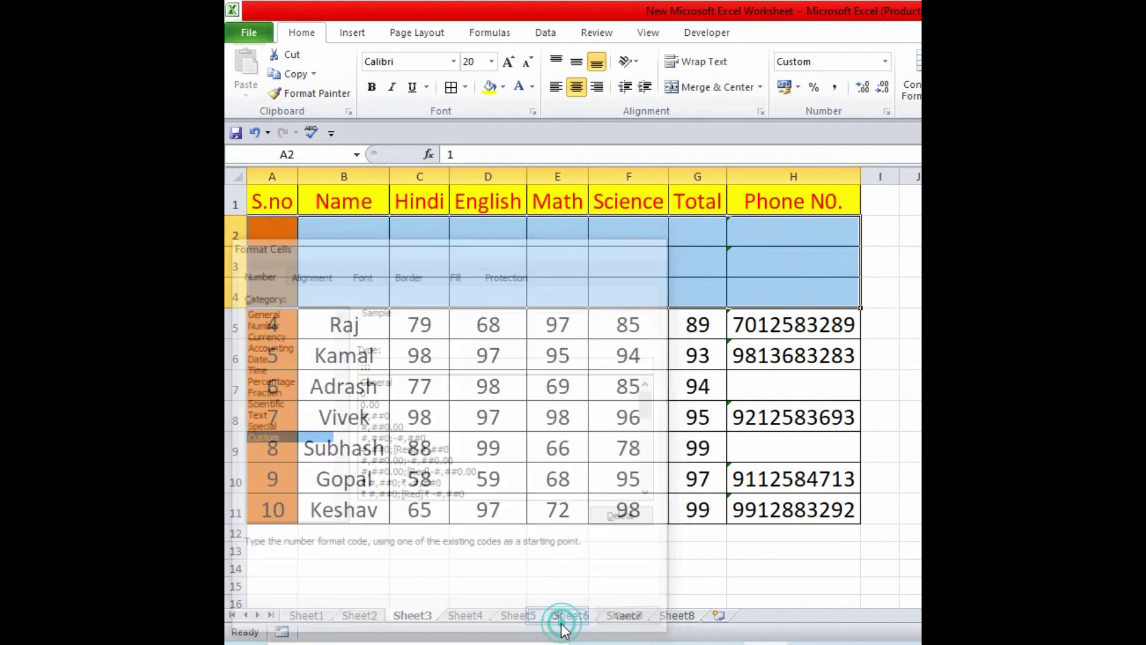